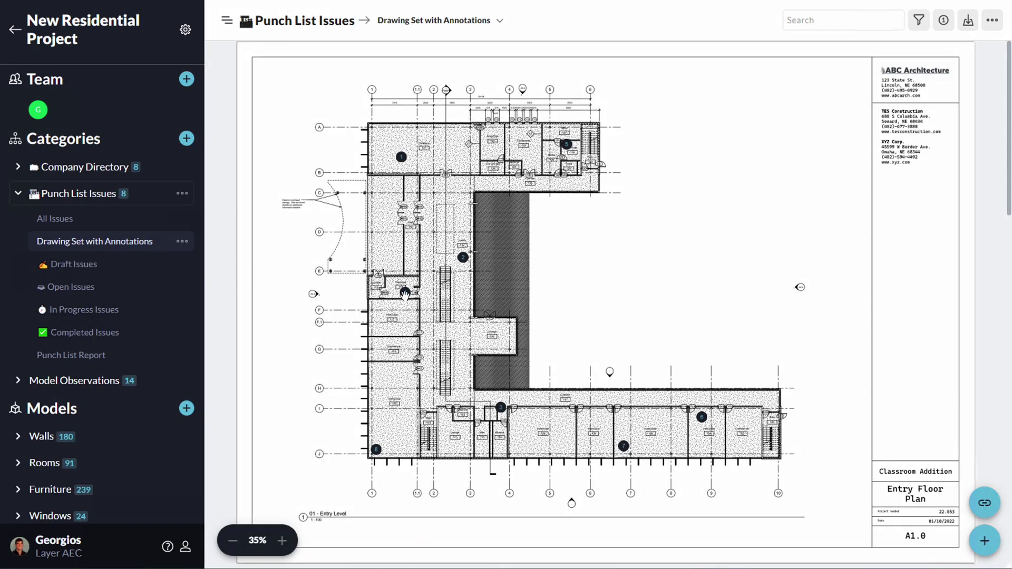
Check issue pin 4's details, then switch to the 'LYR School Example Plans_New Edit' document
click(405, 293)
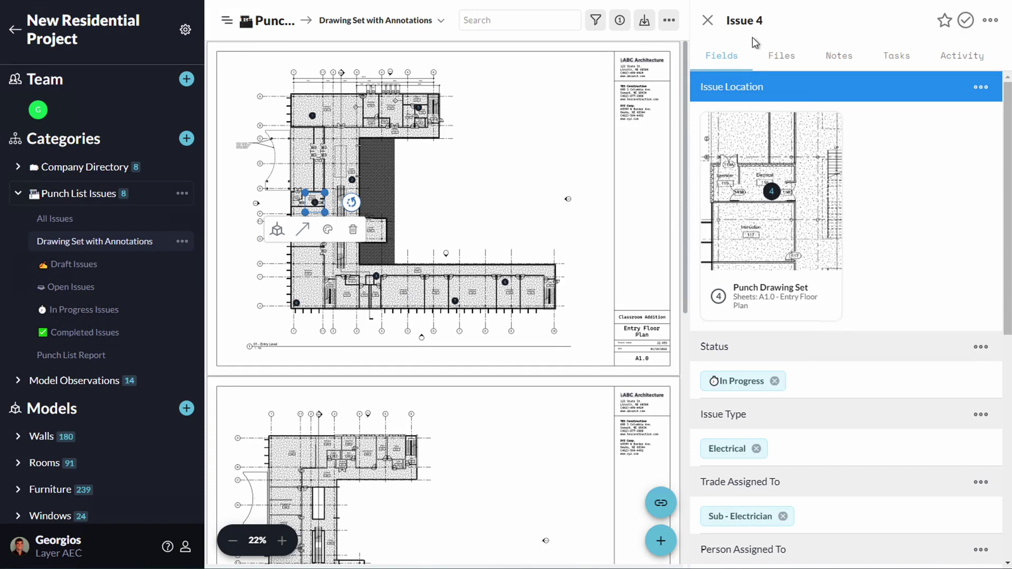
click(707, 21)
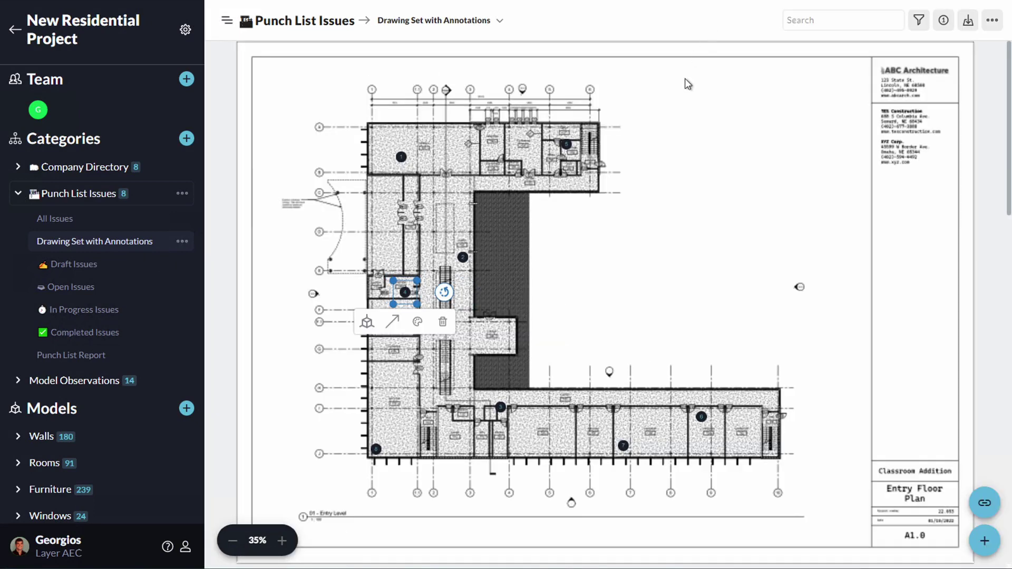
click(624, 251)
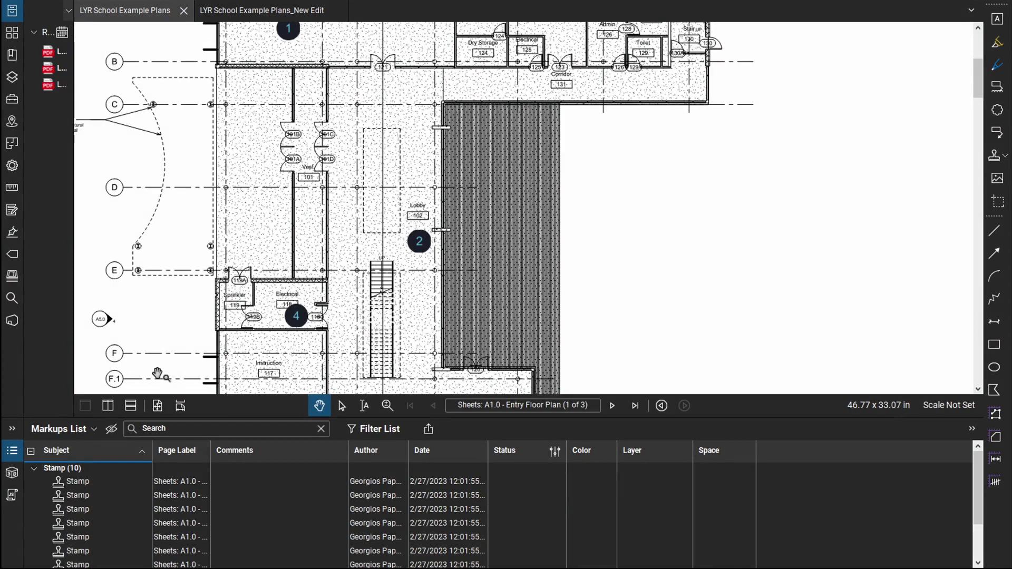
scroll(105, 487, down, 1)
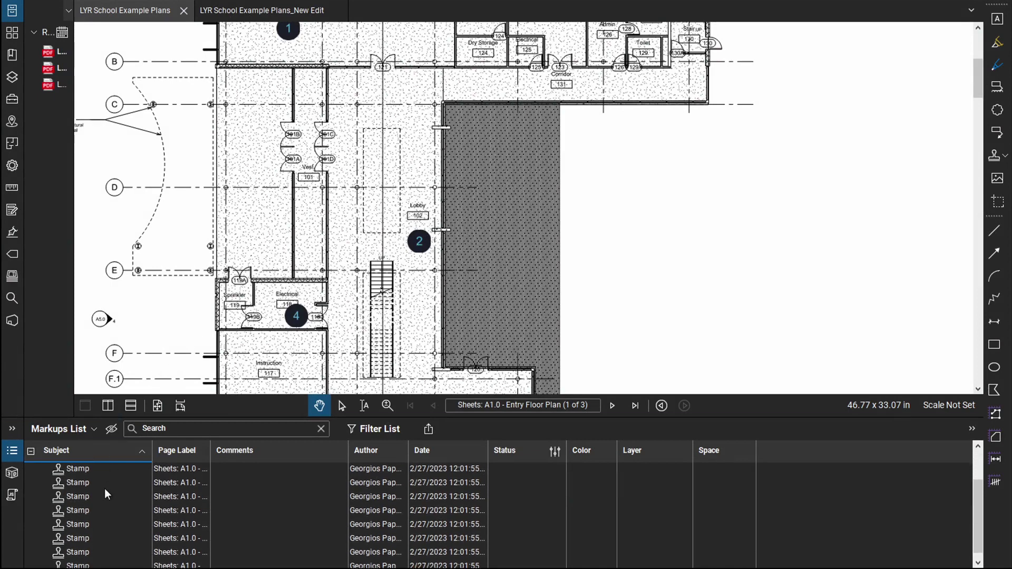
scroll(105, 487, up, 1)
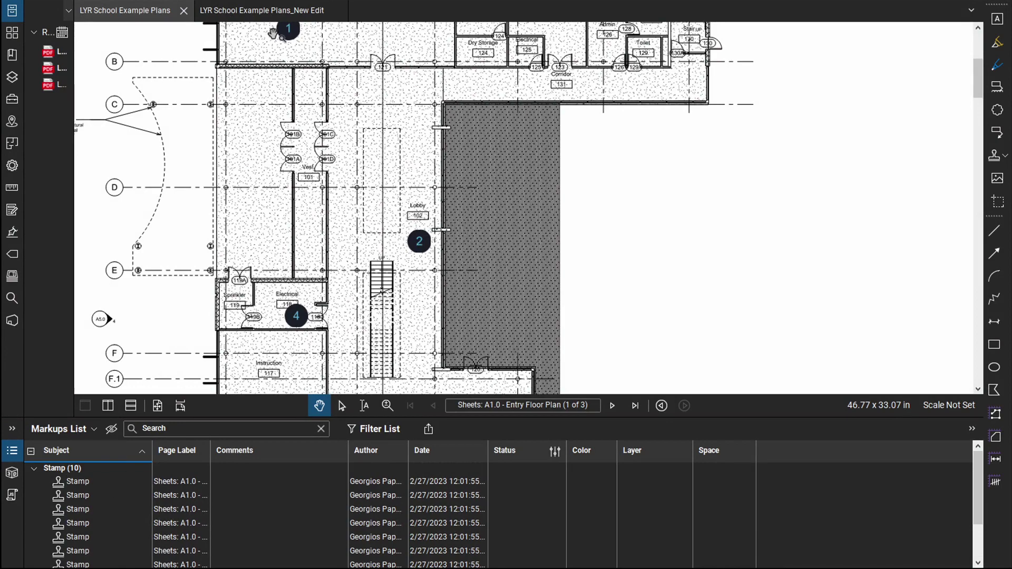
click(274, 14)
drag(268, 171, 278, 158)
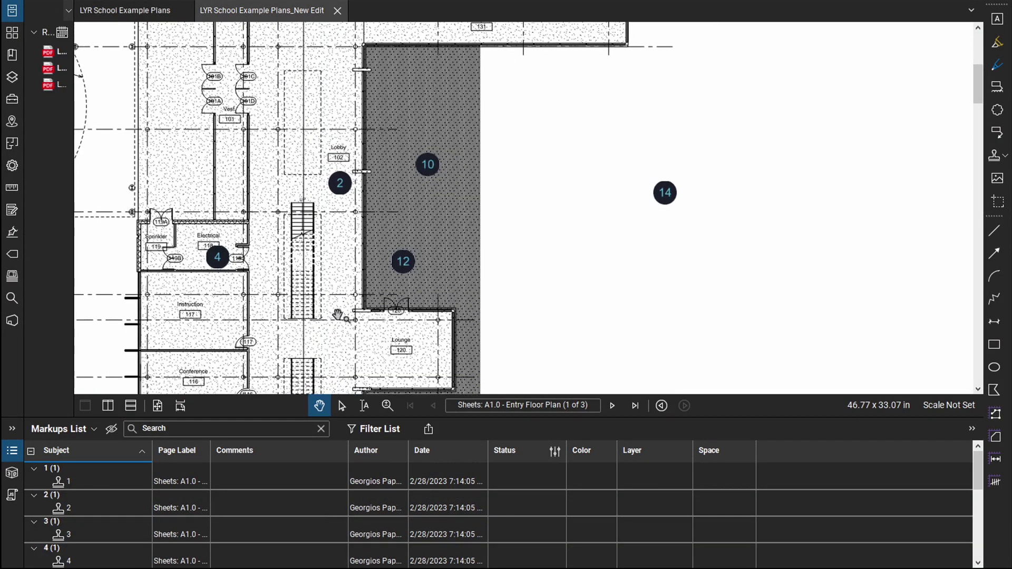
scroll(118, 484, down, 1)
scroll(118, 483, down, 1)
scroll(117, 483, down, 1)
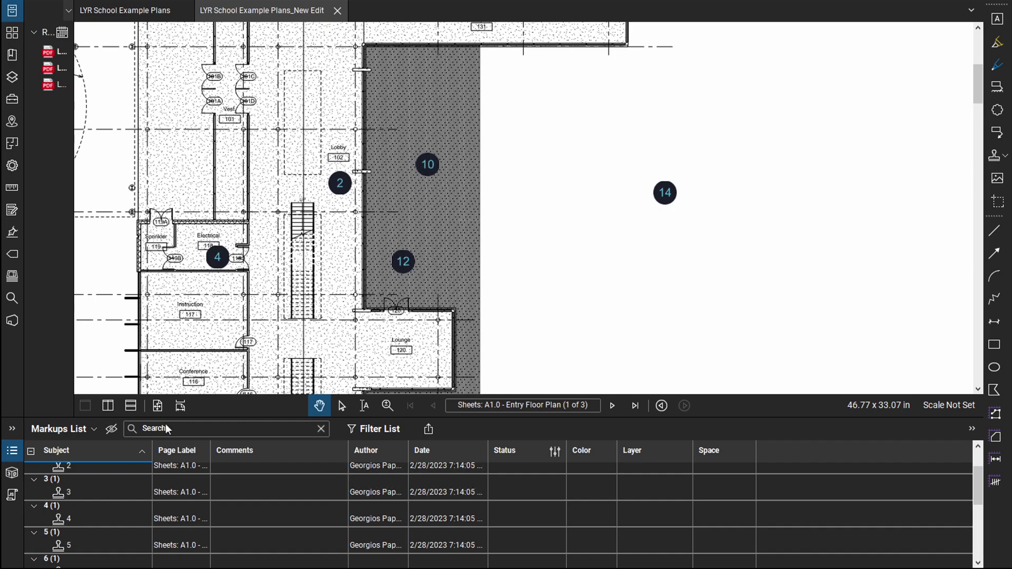
scroll(119, 493, down, 1)
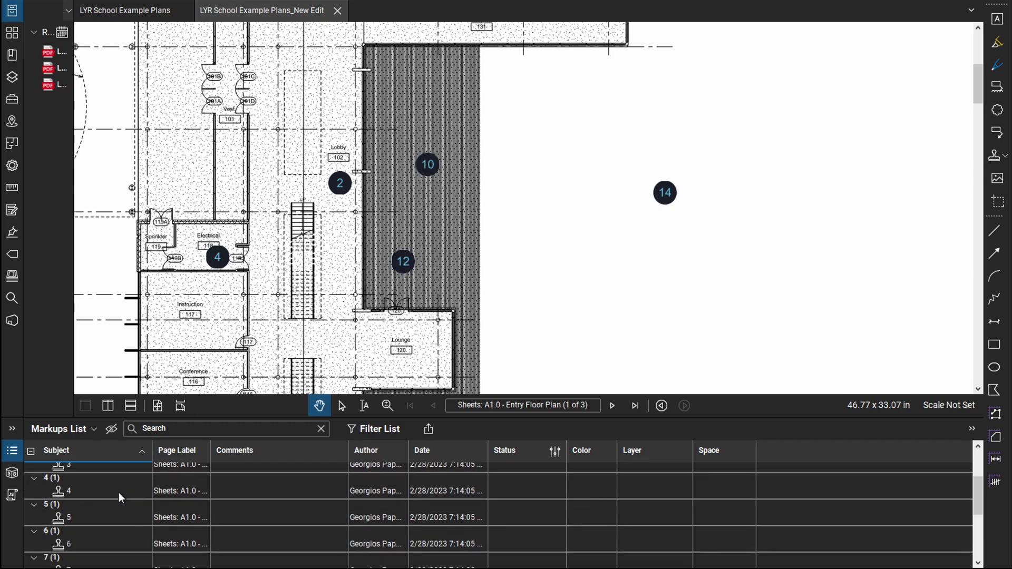